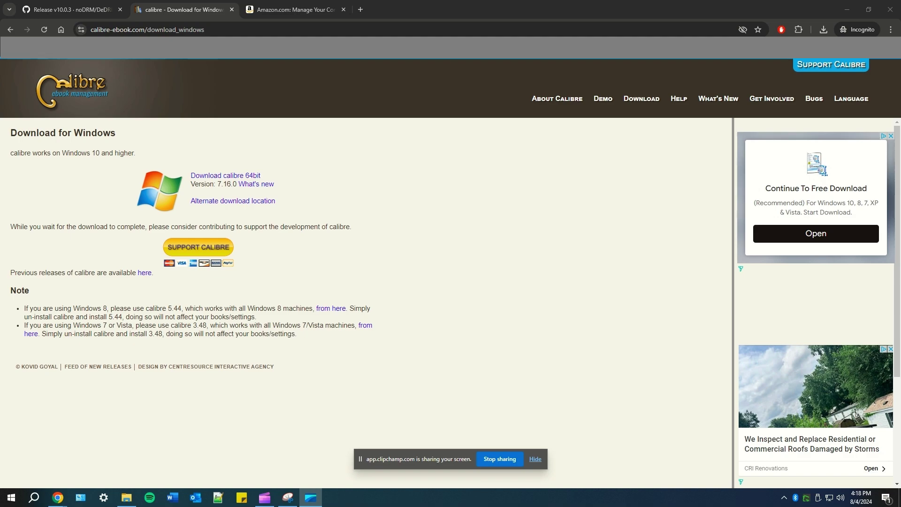
# Bring Chrome to the front showing the calibre Download for Windows page.
pyautogui.hotkey('alt', 'Tab')
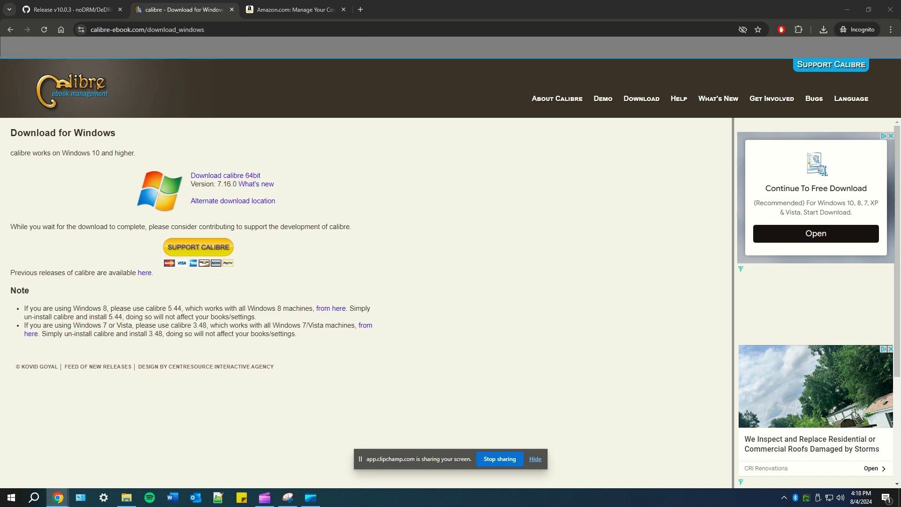
# Save calibre-64bit-7.16.0.msi from the calibre download page to the Desktop.
pyautogui.hotkey('alt', 'Tab')
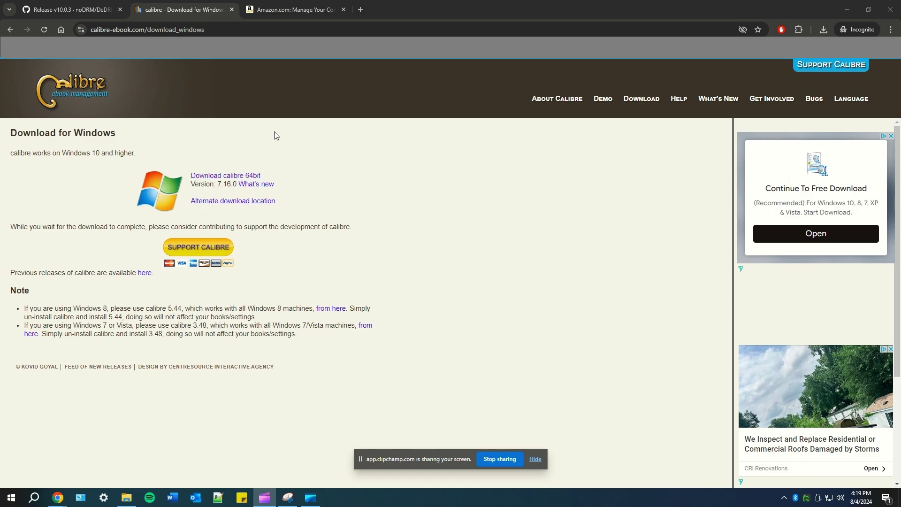
pyautogui.click(255, 178)
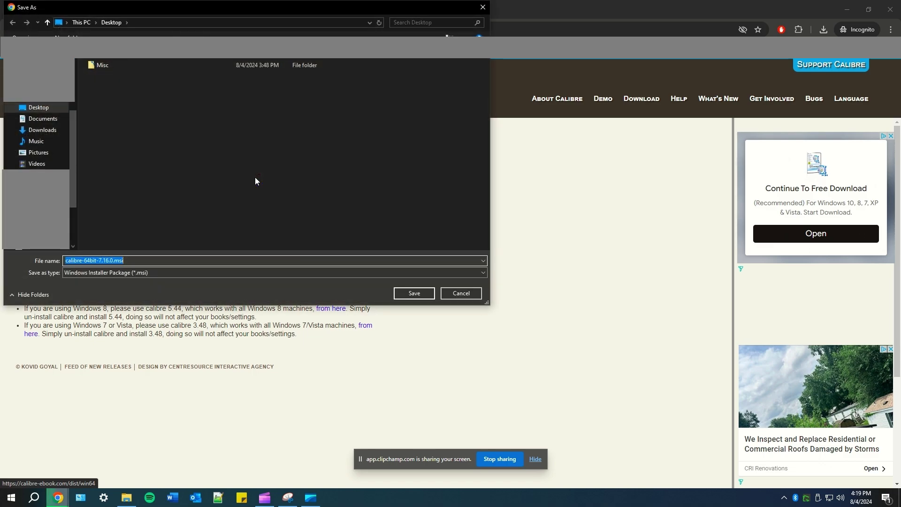
pyautogui.click(415, 291)
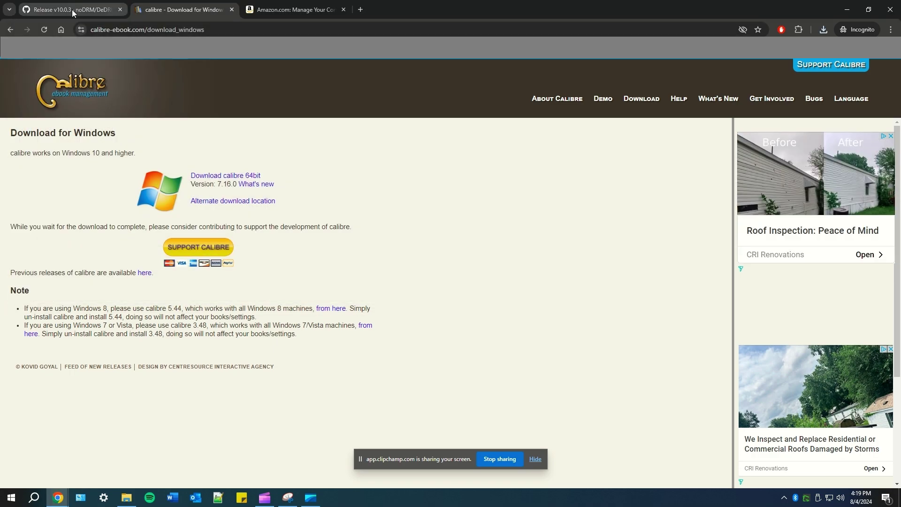
# Save DeDRM_tools_10.0.3.zip from the GitHub v10.0.3 release Assets to the Desktop.
pyautogui.click(72, 9)
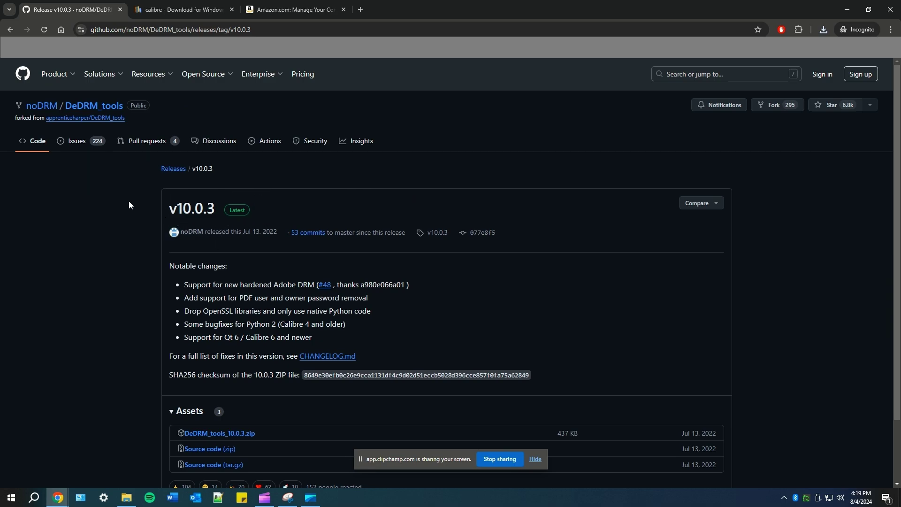
pyautogui.scroll(-2, 273, 373)
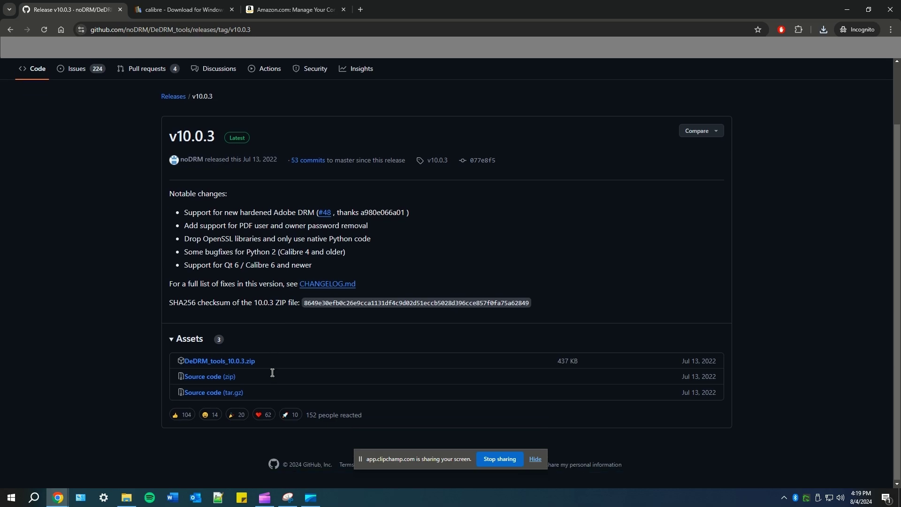
pyautogui.click(238, 361)
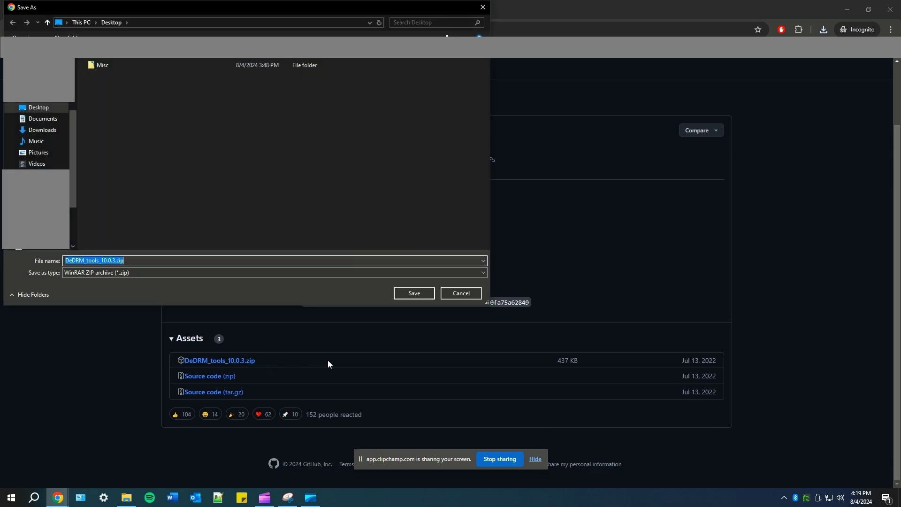
pyautogui.click(415, 294)
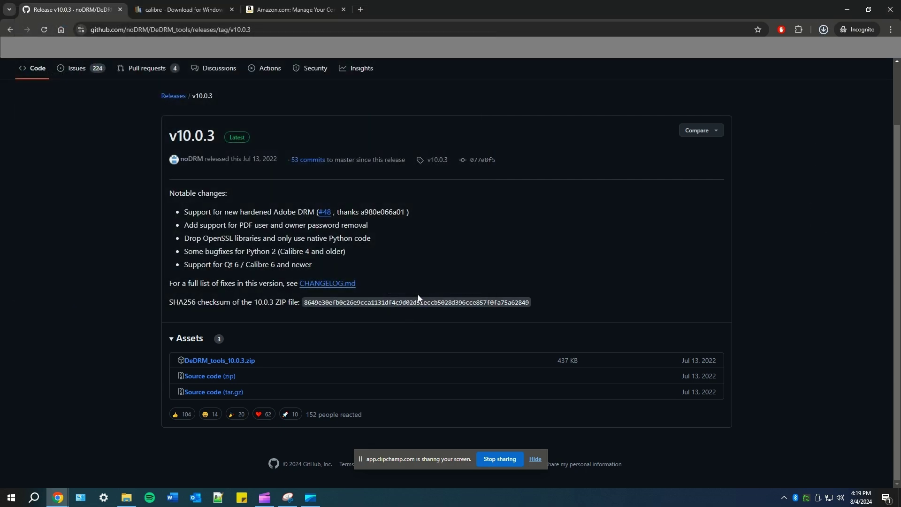
# Run the calibre installer from the desktop, accept the licence terms and install.
pyautogui.click(716, 268)
pyautogui.doubleClick(289, 21)
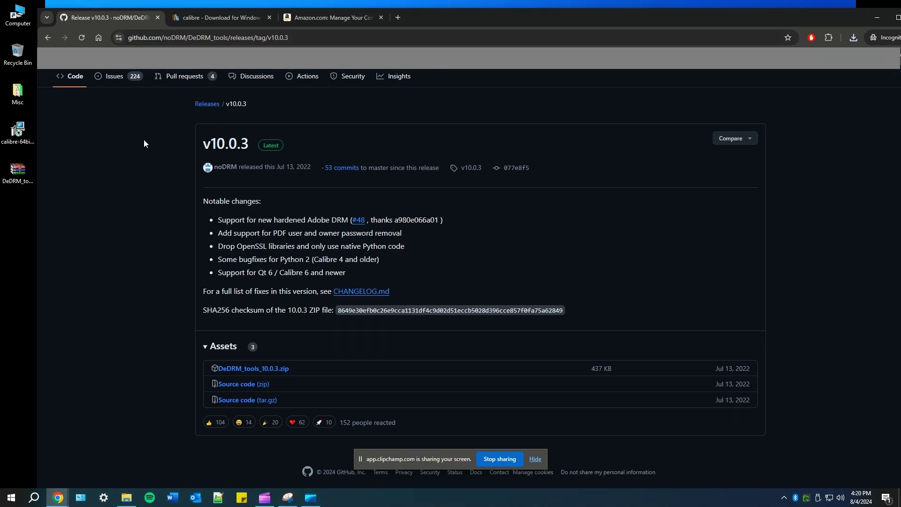
pyautogui.doubleClick(17, 133)
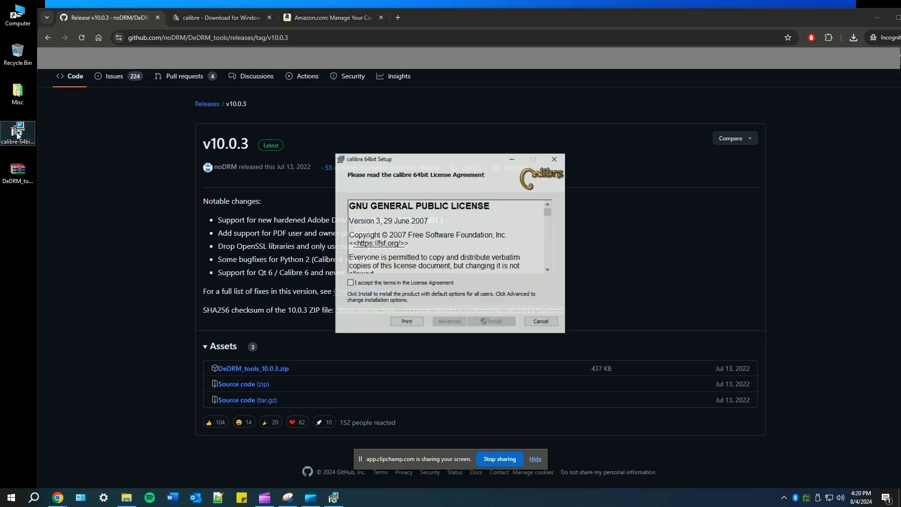
pyautogui.click(379, 284)
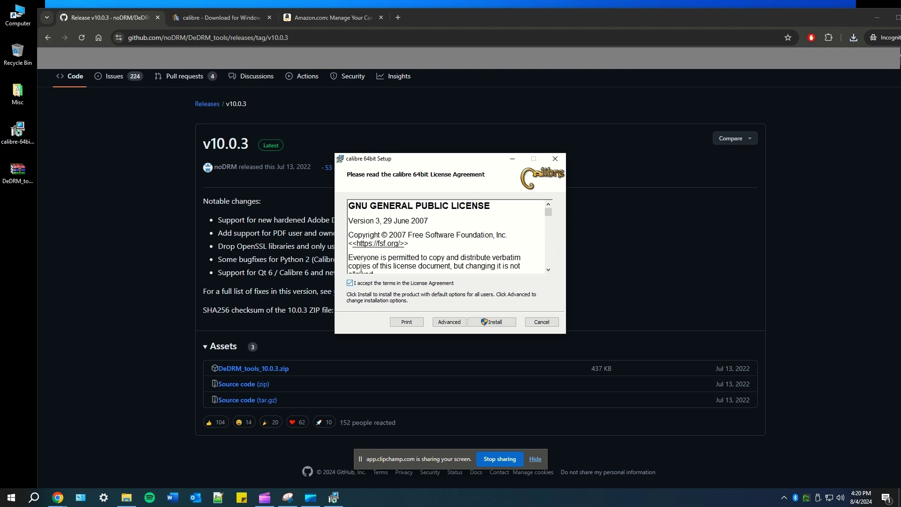
pyautogui.click(492, 321)
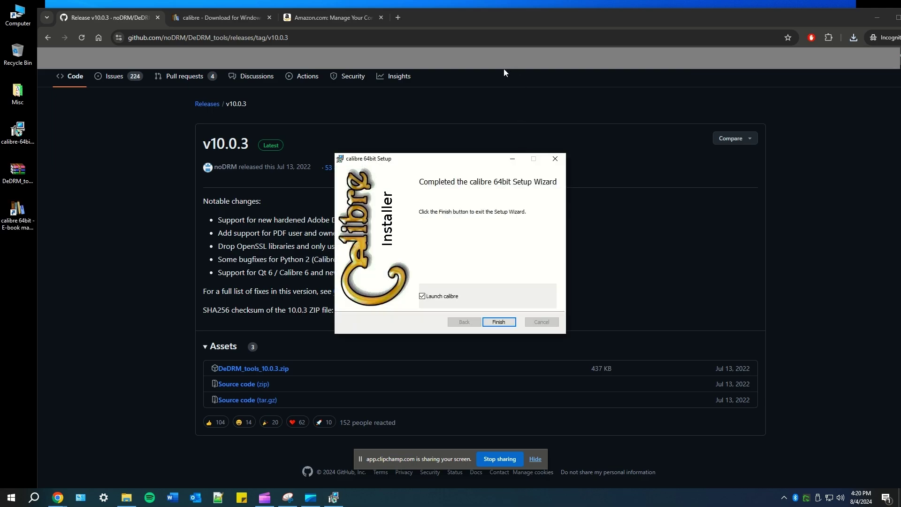
# Finish setup to launch calibre, then extract DeDRM_tools_10.0.3.zip into a DeDRM_tools_10.0.3 folder.
pyautogui.click(505, 322)
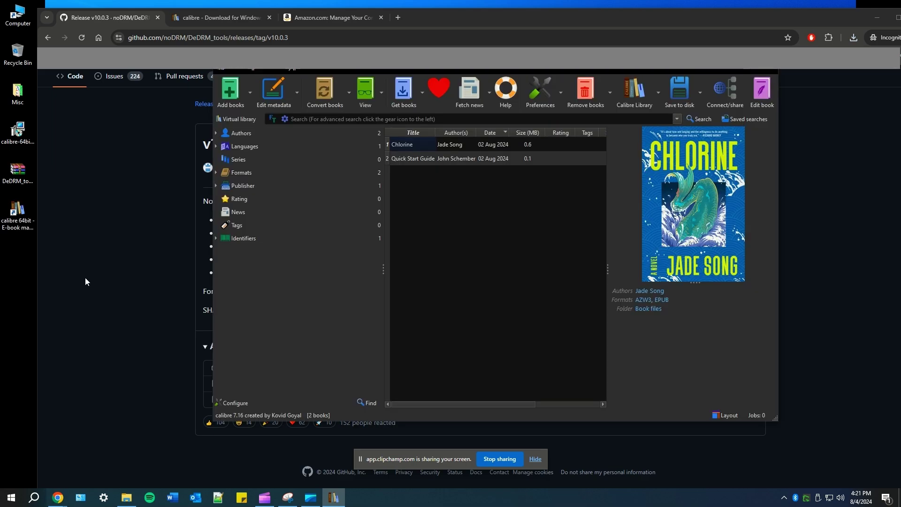
pyautogui.rightClick(19, 174)
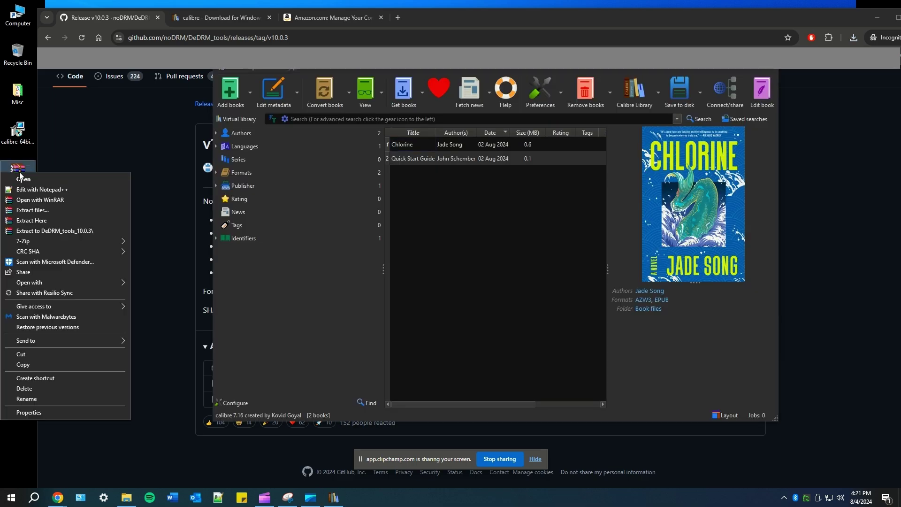
pyautogui.click(40, 232)
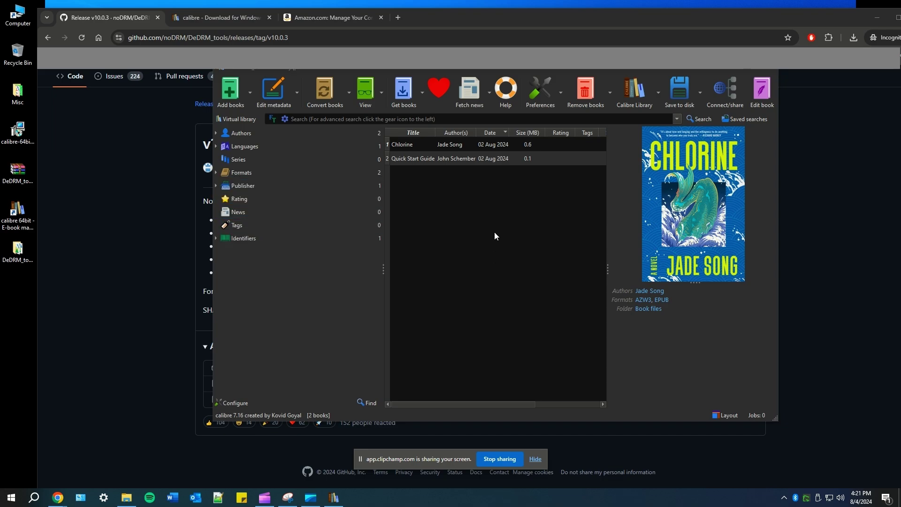
pyautogui.click(543, 94)
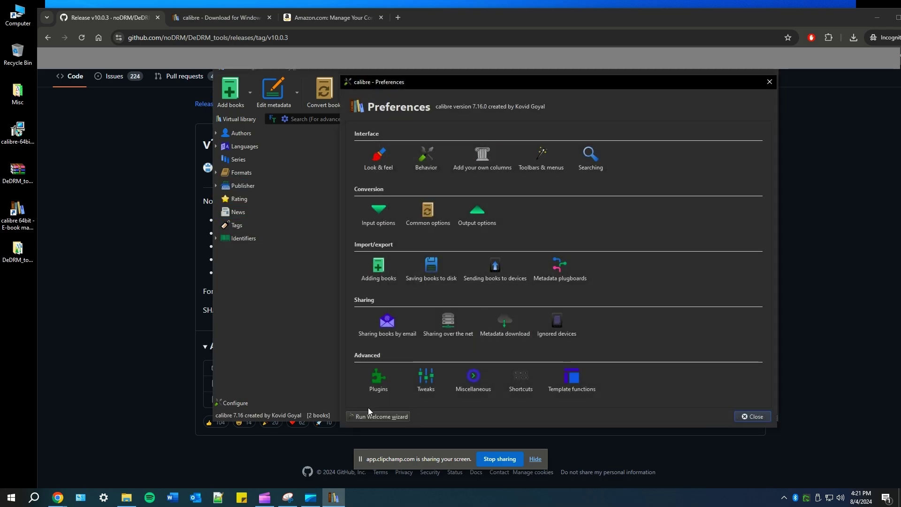
# Load DeDRM_plugin.zip from the DeDRM_tools_10.0.3 folder as a plugin, confirm it, and restart calibre.
pyautogui.click(374, 381)
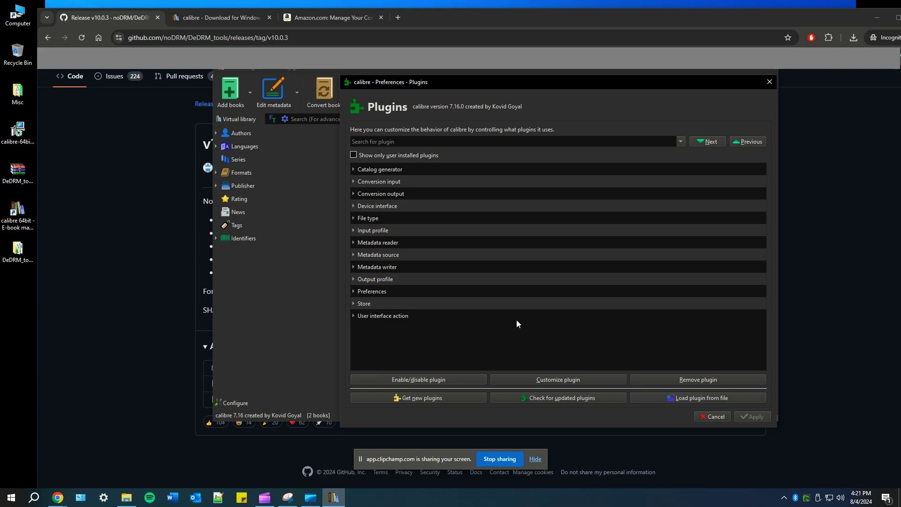
pyautogui.click(699, 398)
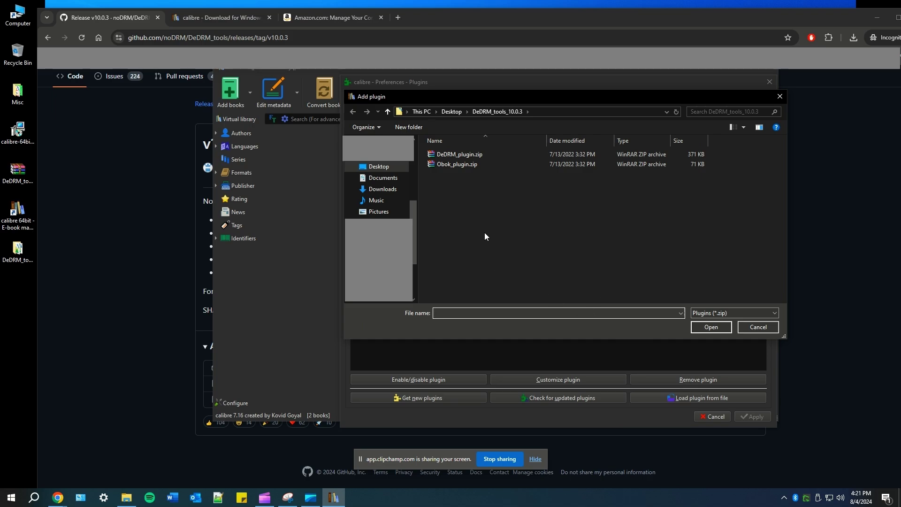
pyautogui.click(377, 167)
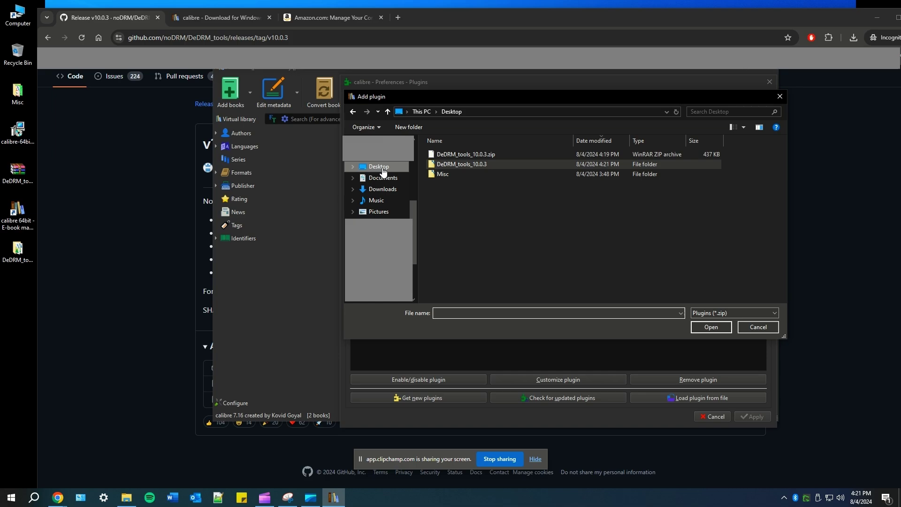
pyautogui.doubleClick(471, 164)
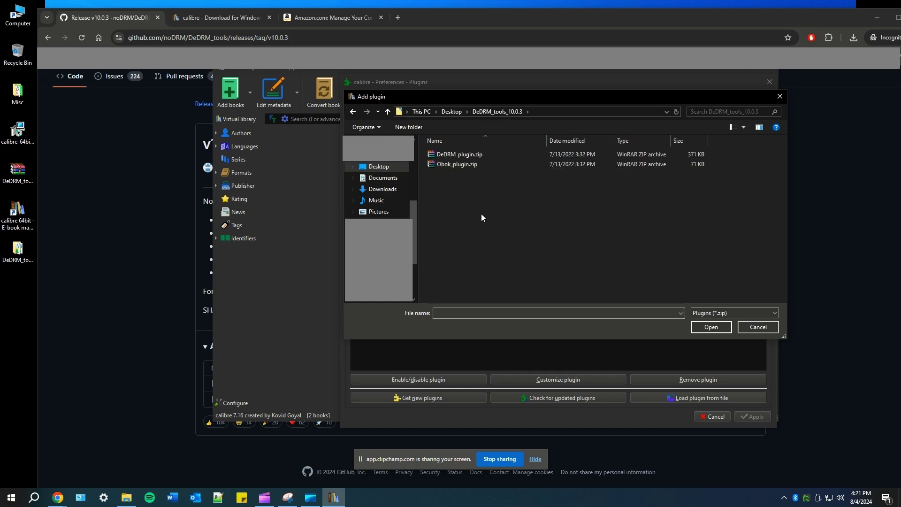
pyautogui.click(490, 155)
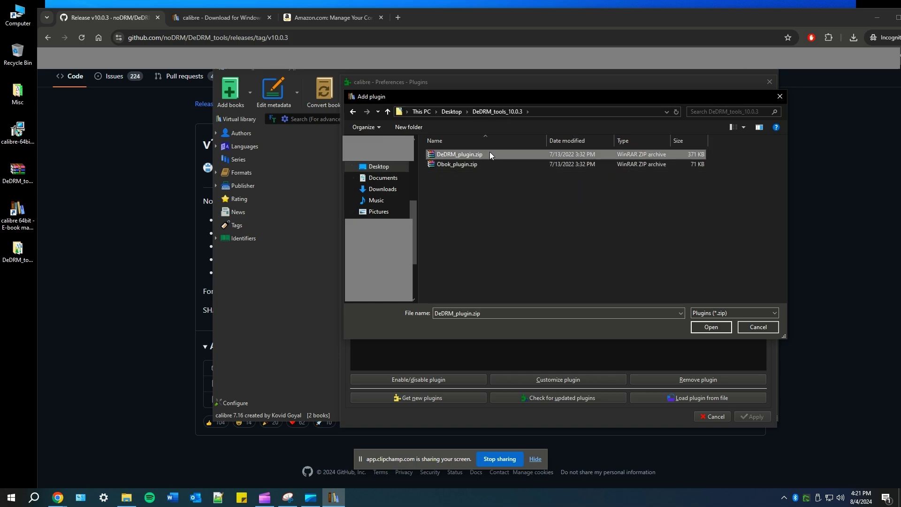
pyautogui.click(720, 328)
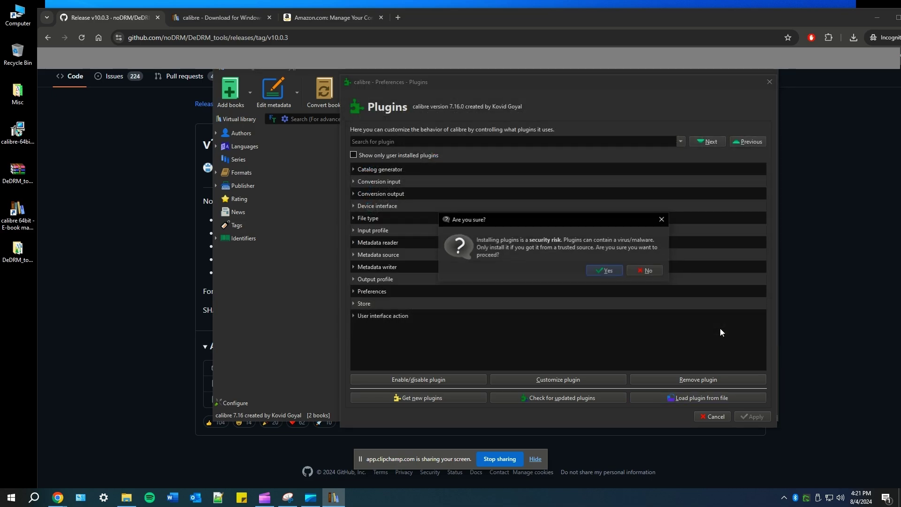
pyautogui.click(607, 270)
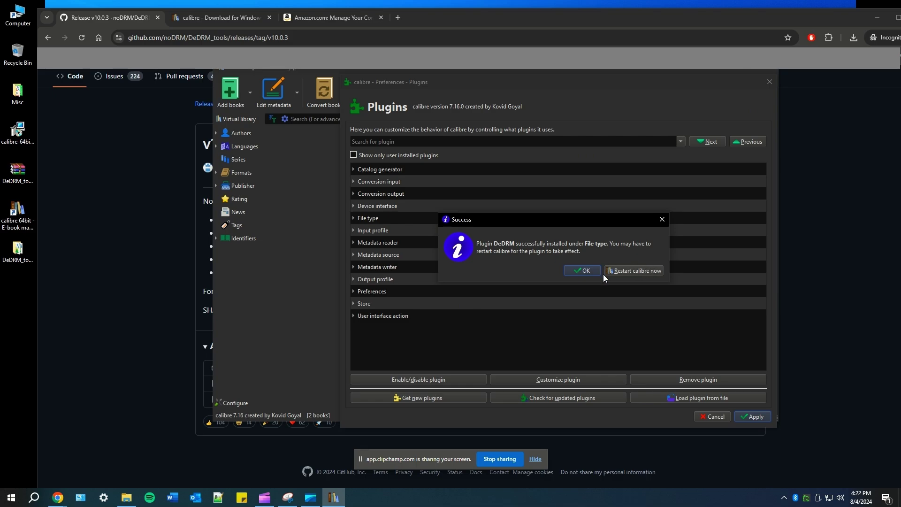
pyautogui.click(632, 274)
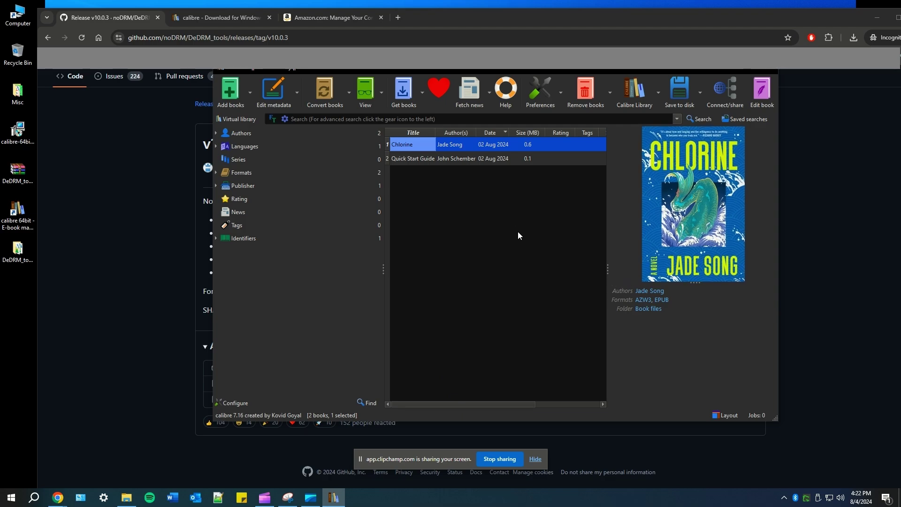
# Open the Customize dialog for DeDRM 10.0.3 under the File type plugins.
pyautogui.click(538, 95)
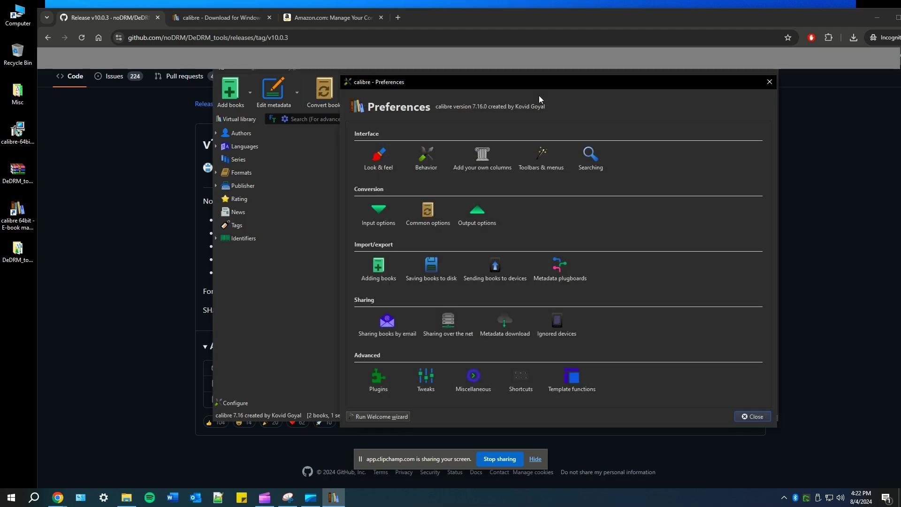
pyautogui.click(377, 378)
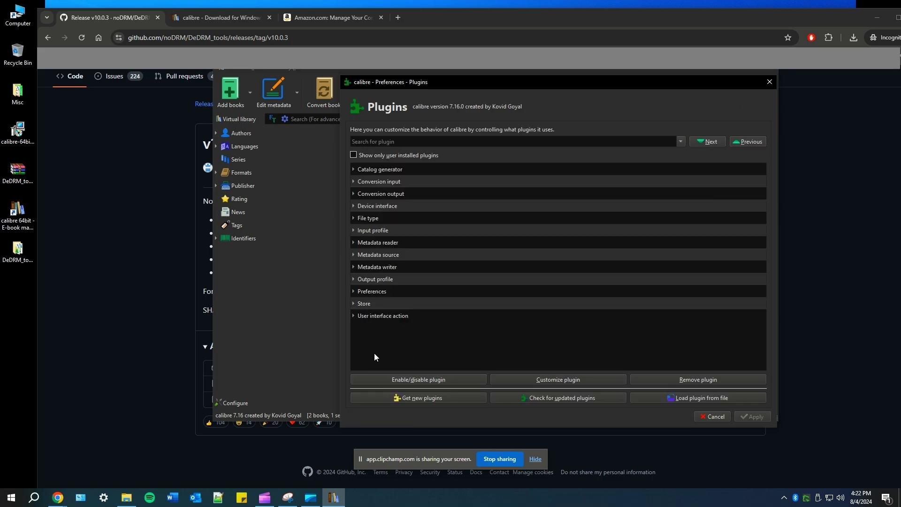
pyautogui.click(352, 218)
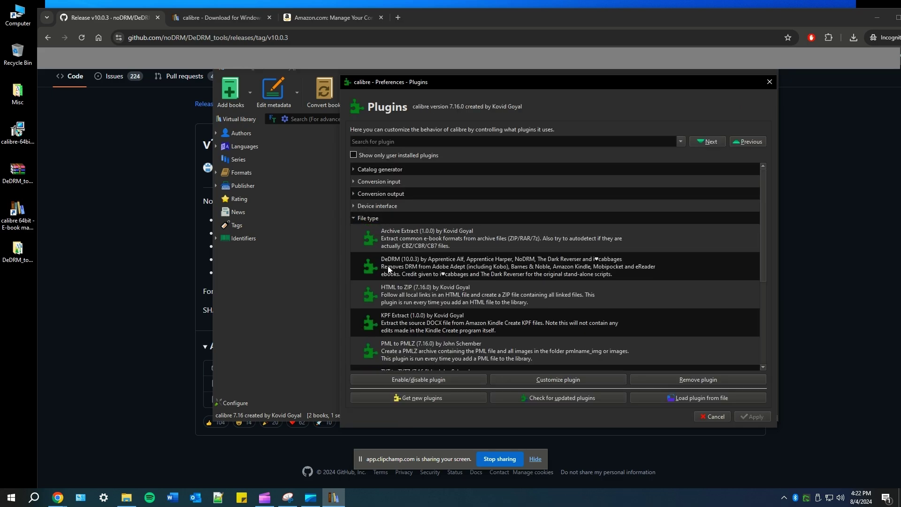
pyautogui.click(404, 270)
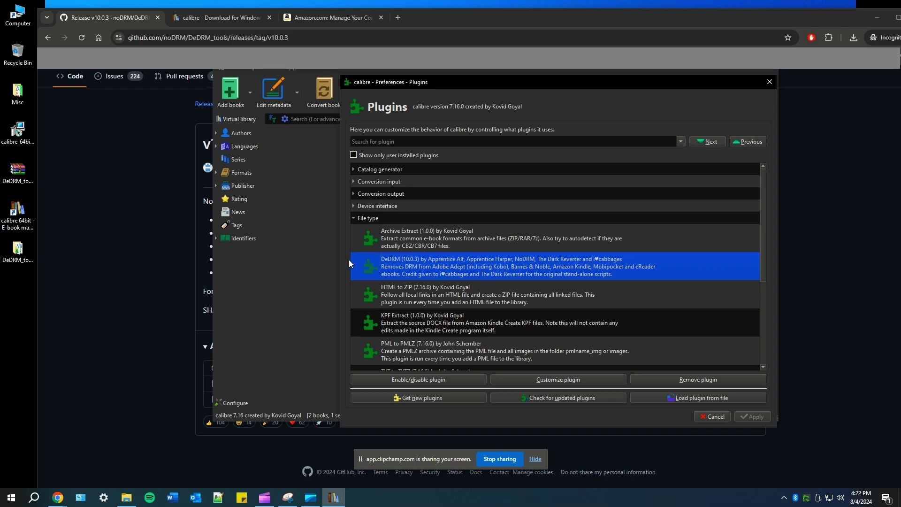
pyautogui.click(542, 380)
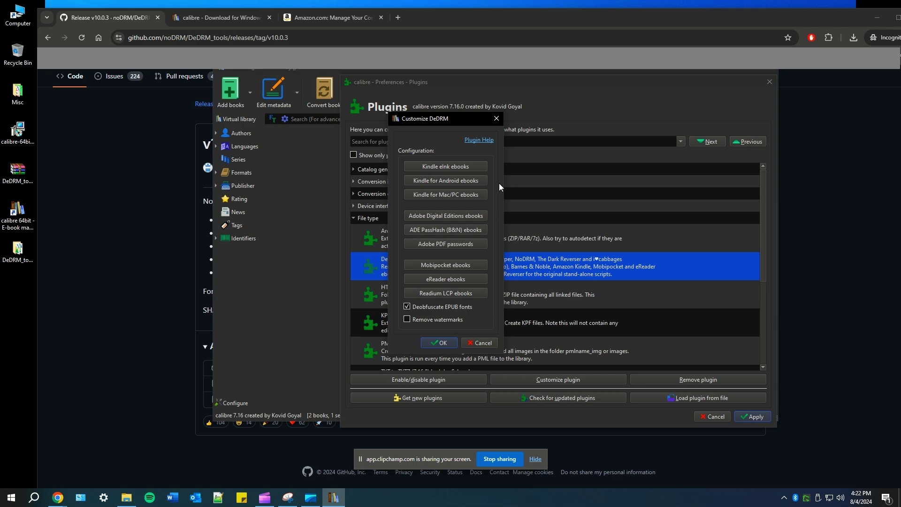
# Open the Kindle eInk serial number list and back out without adding a serial.
pyautogui.click(457, 167)
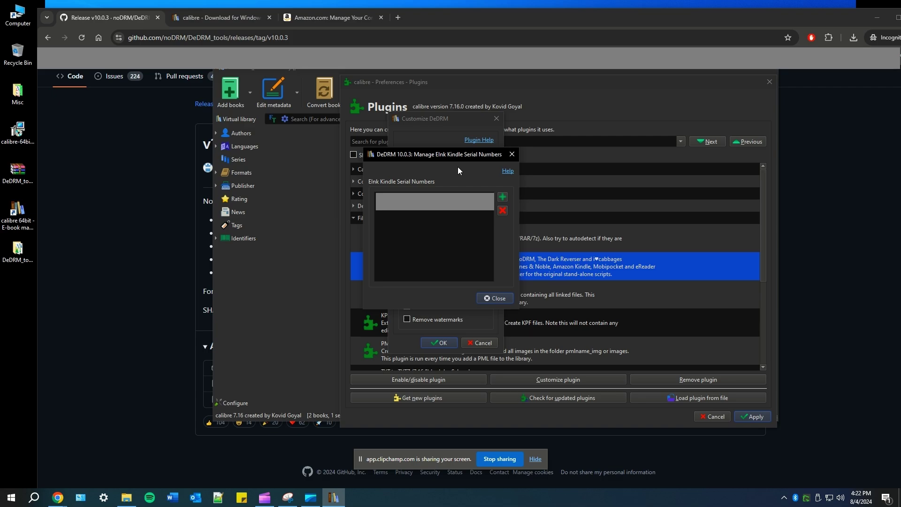
pyautogui.click(502, 196)
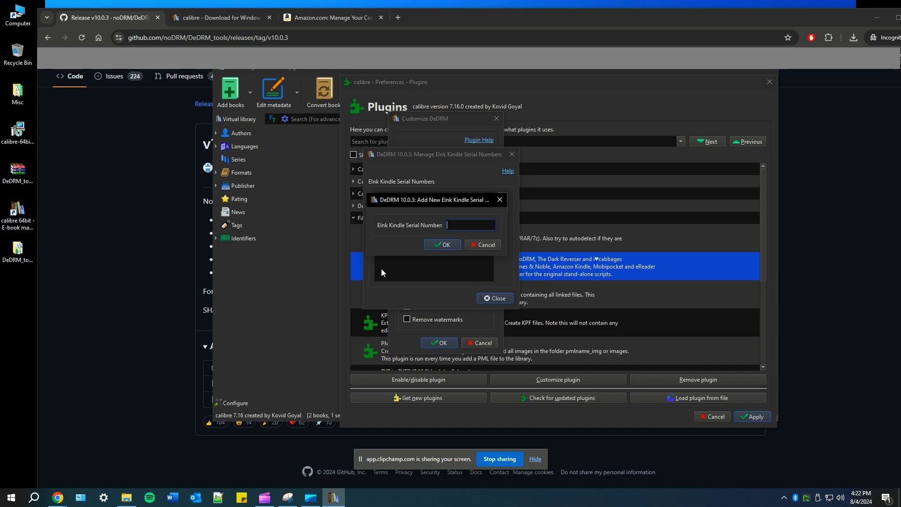
pyautogui.click(484, 244)
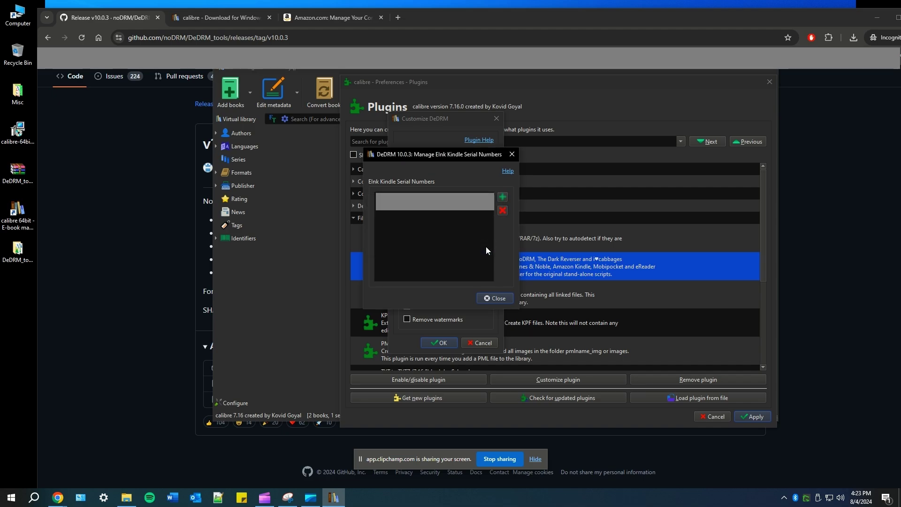
pyautogui.click(496, 299)
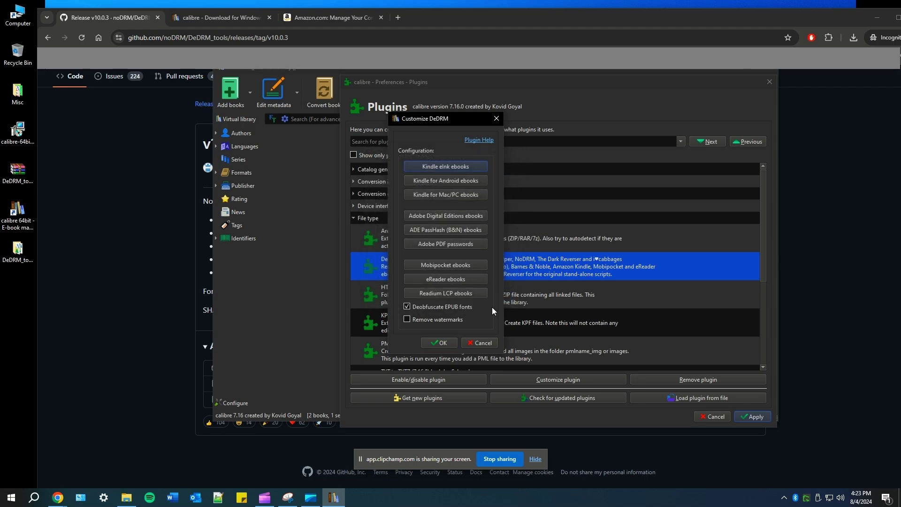
# Confirm the DeDRM settings, apply the plugin changes and close Preferences.
pyautogui.click(442, 343)
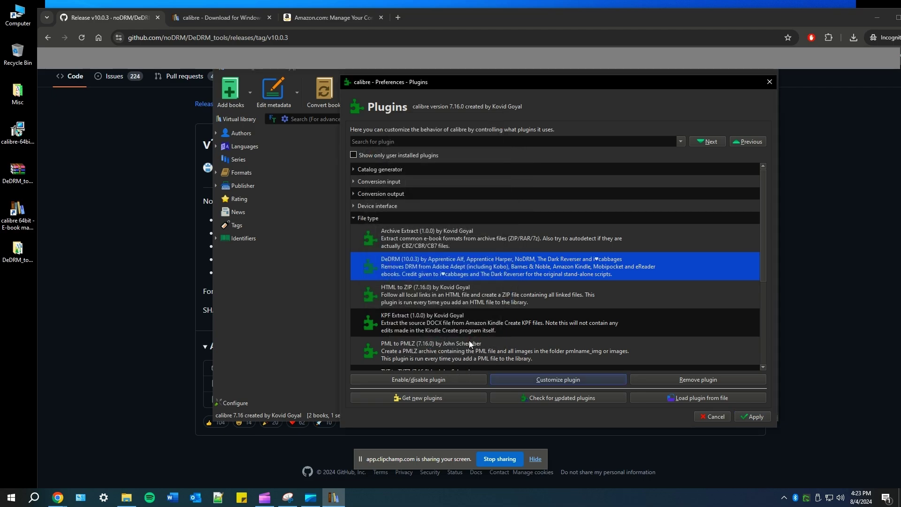
pyautogui.click(743, 416)
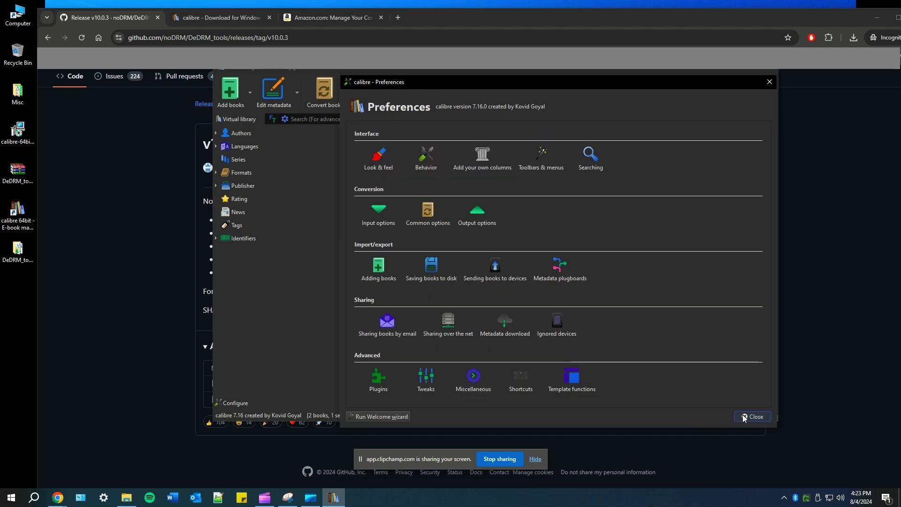
pyautogui.click(752, 416)
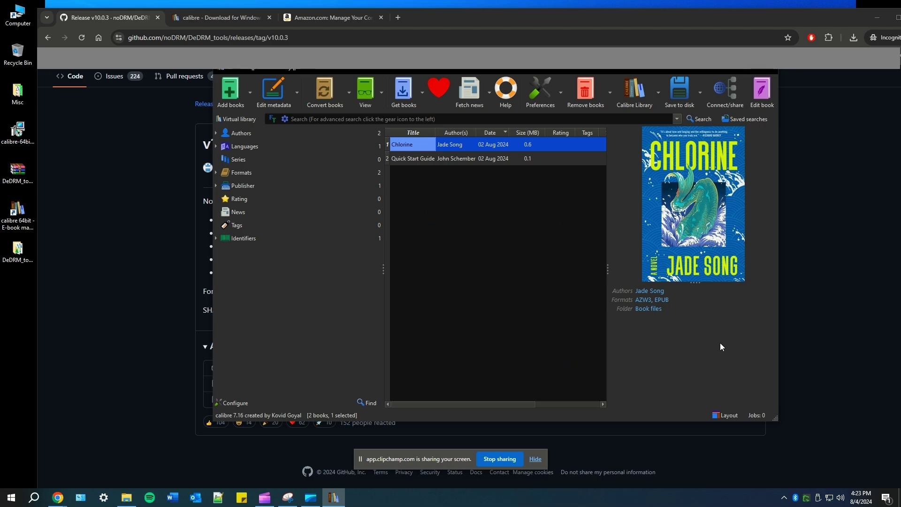
# On Amazon's content page, choose Download & transfer via USB for Grey Dog and pick the Kindle device.
pyautogui.click(342, 14)
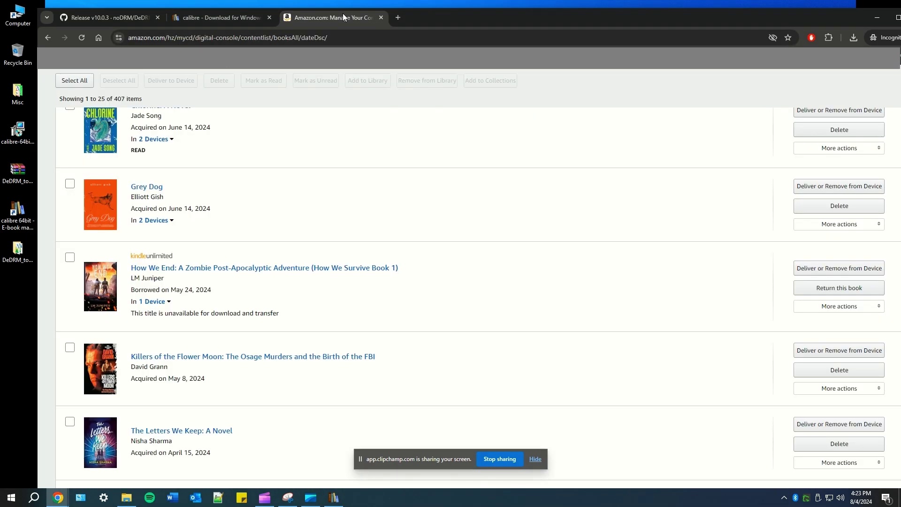
pyautogui.doubleClick(343, 13)
pyautogui.scroll(15, 420, 188)
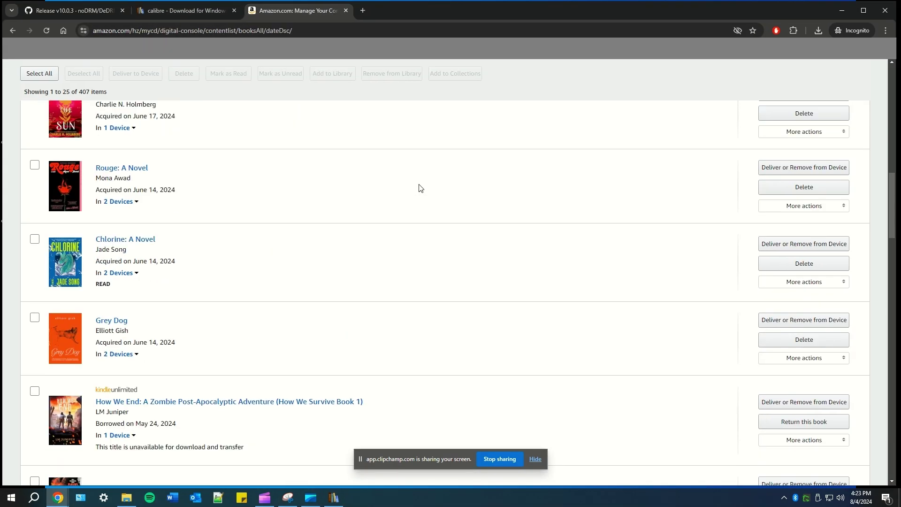
pyautogui.scroll(-9, 419, 187)
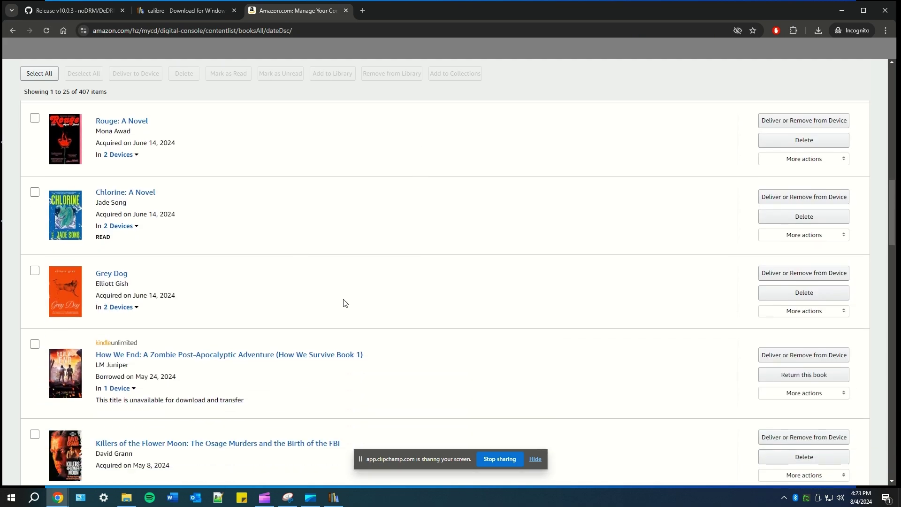
pyautogui.click(844, 311)
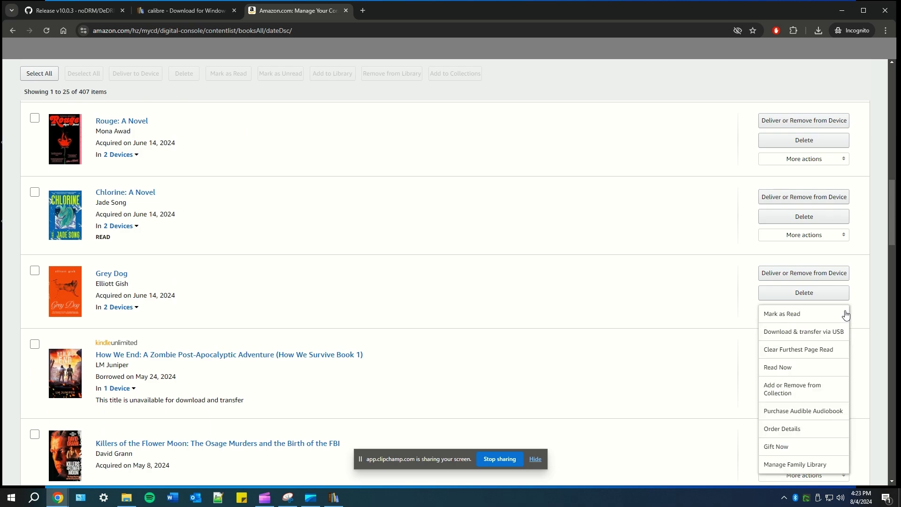
pyautogui.click(838, 336)
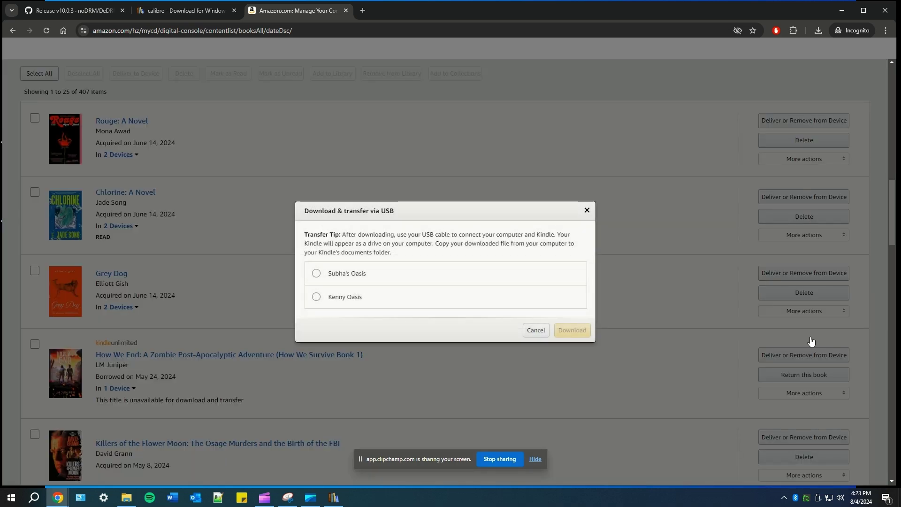
pyautogui.click(338, 275)
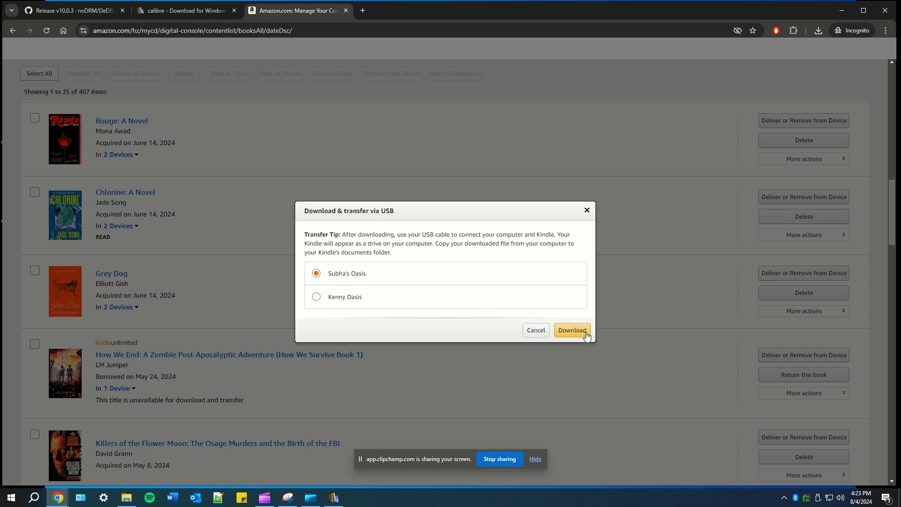
# Download the book and save it as Grey Dog.azw3 on the Desktop.
pyautogui.click(572, 331)
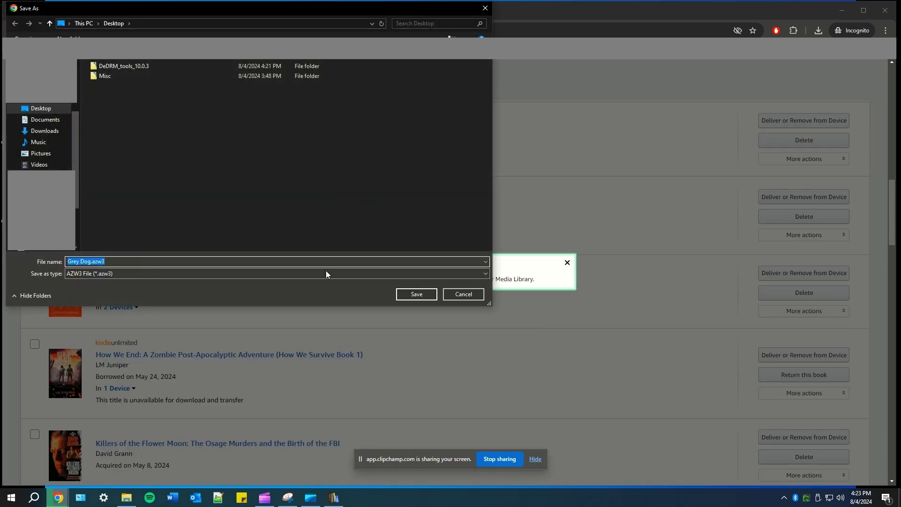
pyautogui.click(47, 111)
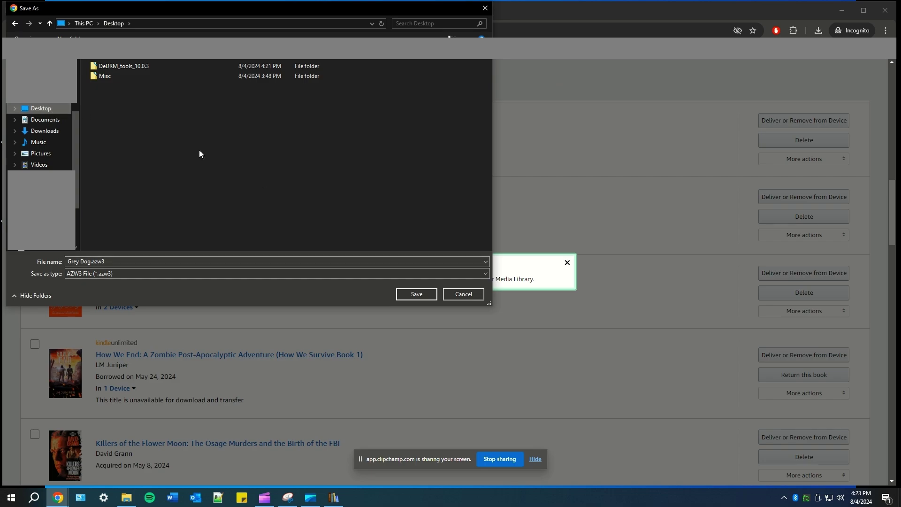
pyautogui.click(416, 294)
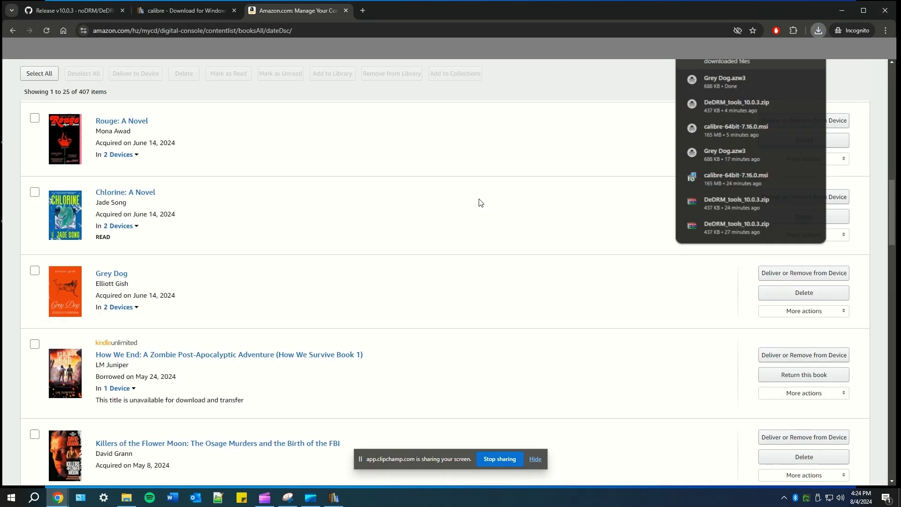
pyautogui.click(334, 498)
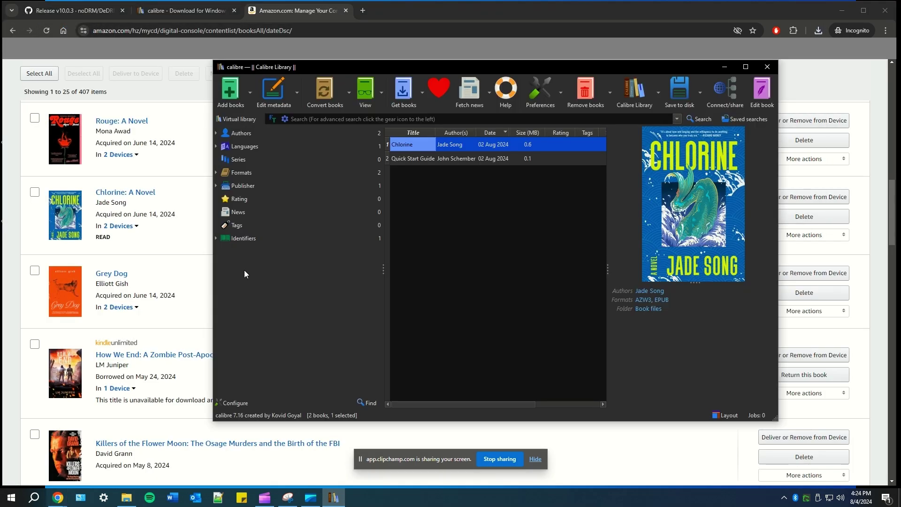
# Add Grey Dog.azw3 from the Desktop to the library and open Convert books for it.
pyautogui.click(239, 90)
pyautogui.click(330, 139)
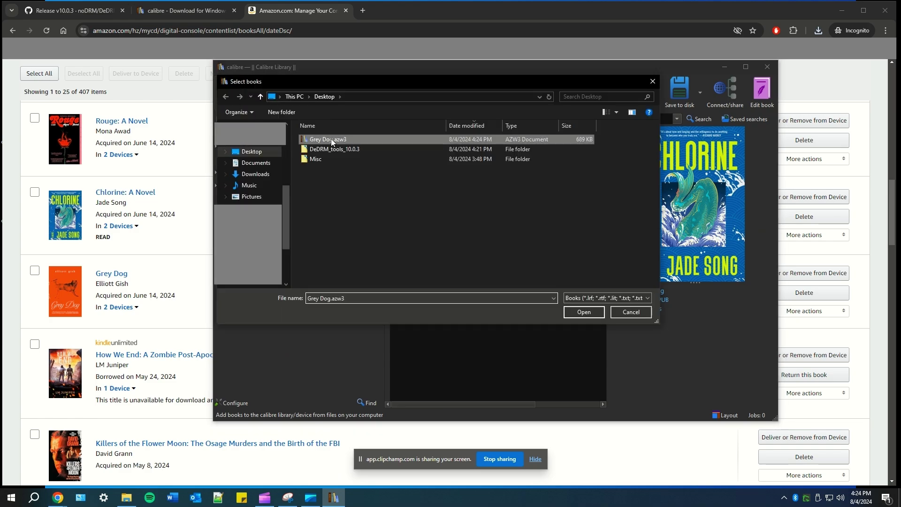
pyautogui.click(583, 312)
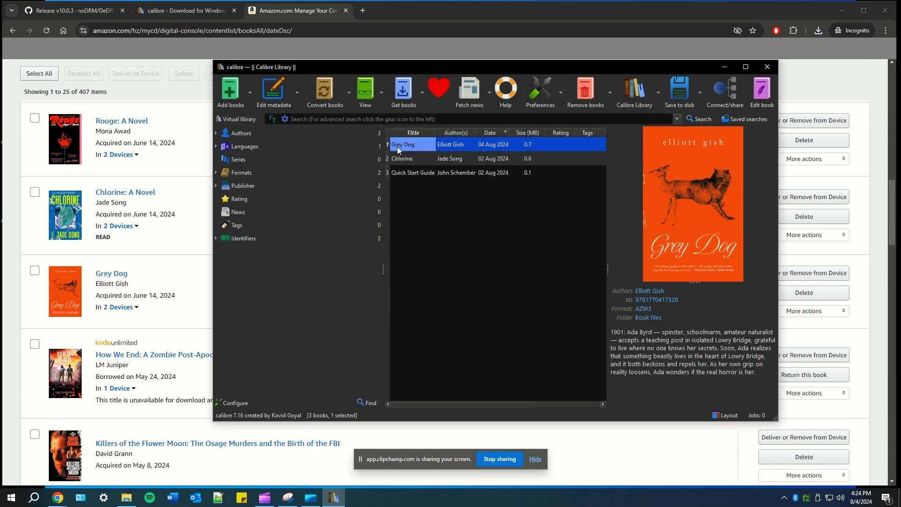
pyautogui.click(322, 90)
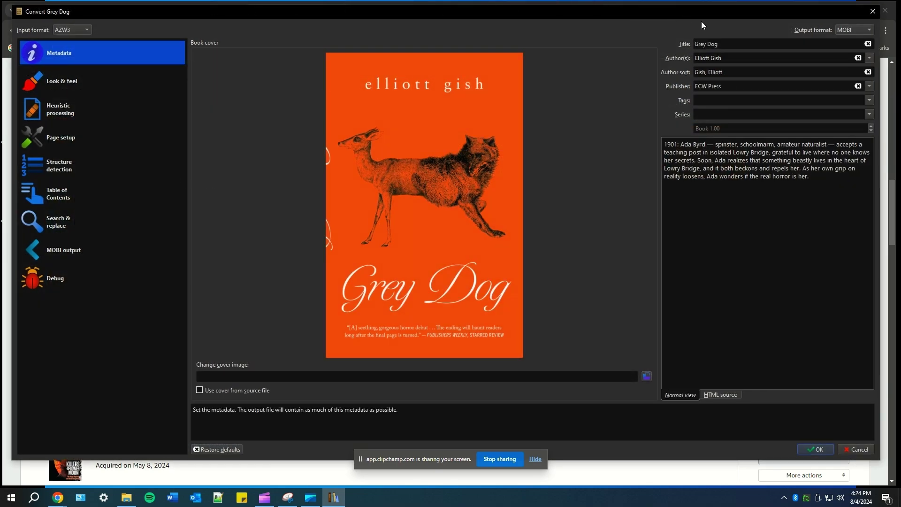
# Choose EPUB as the output format and convert Grey Dog from AZW3.
pyautogui.click(855, 31)
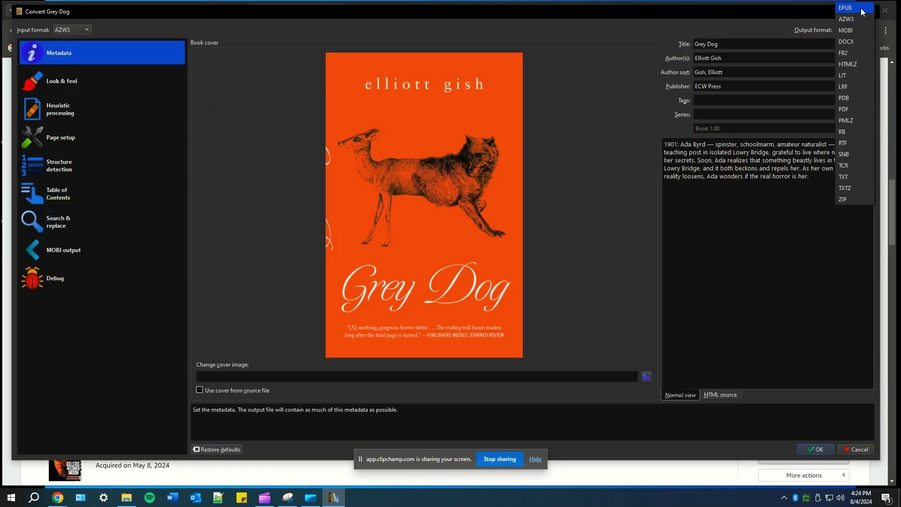
pyautogui.click(861, 11)
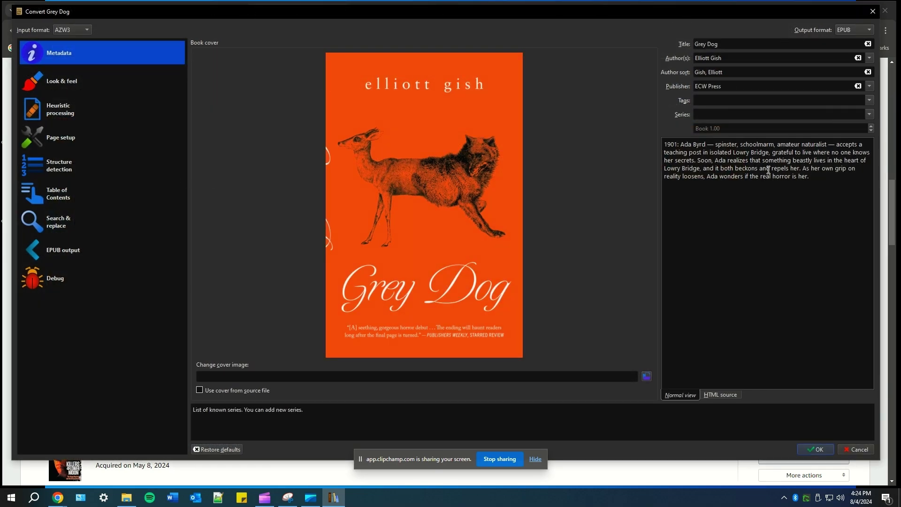
pyautogui.click(816, 450)
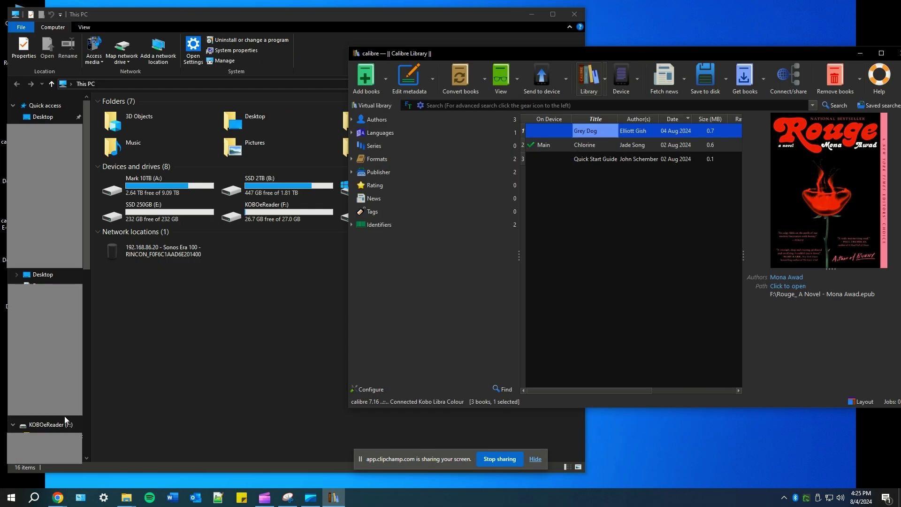
# Drag Grey Dog from the calibre library onto KOBOeReader (F:), creating Grey Dog - Elliott Gish.epub.
pyautogui.click(55, 425)
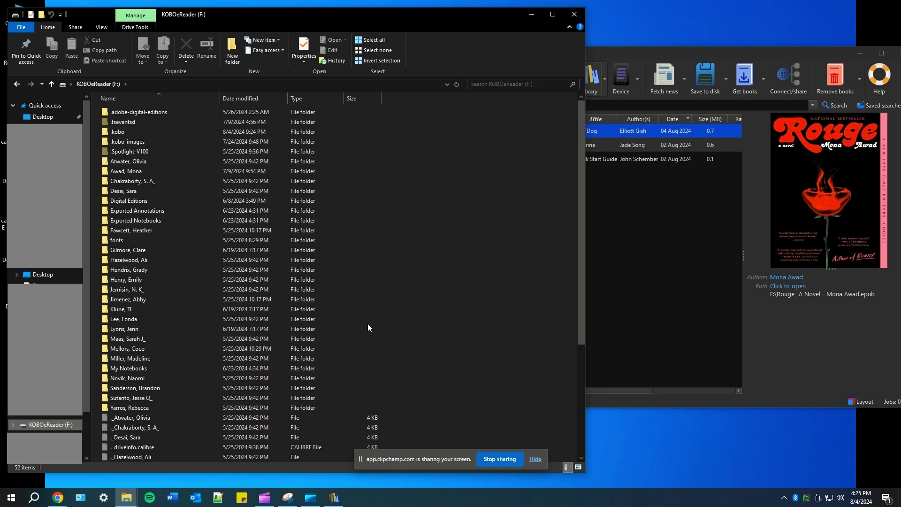
pyautogui.click(620, 231)
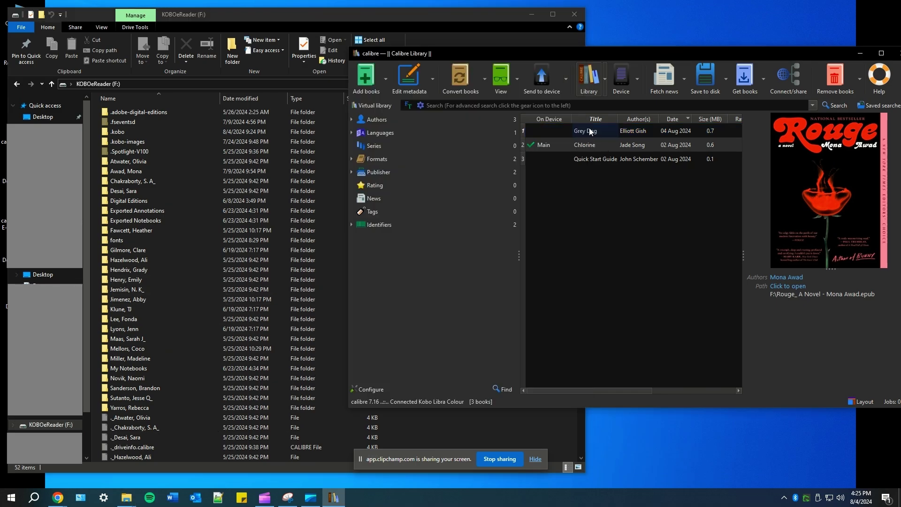
pyautogui.moveTo(589, 128); pyautogui.dragTo(584, 216)
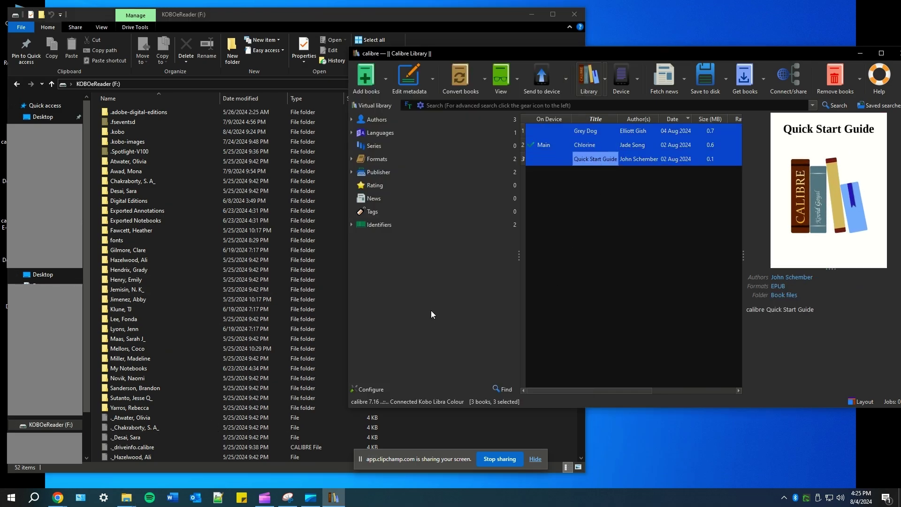
pyautogui.click(583, 236)
pyautogui.click(599, 130)
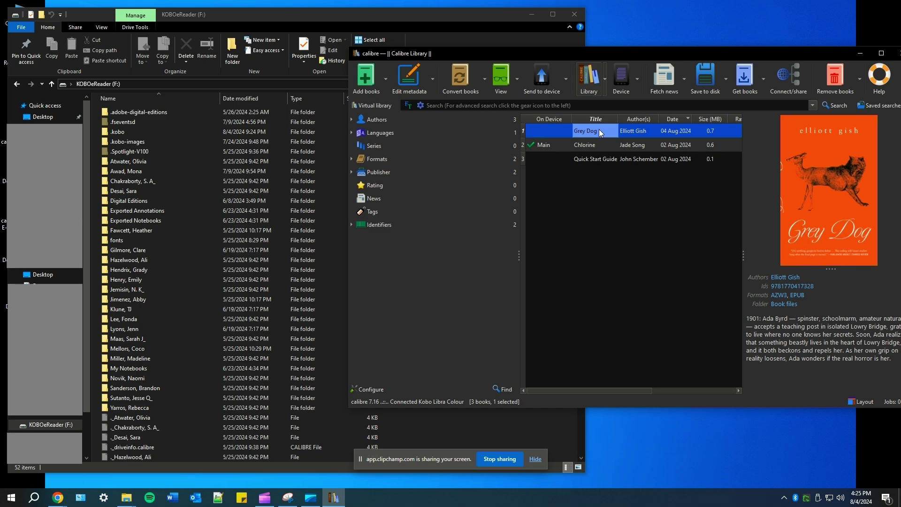
pyautogui.moveTo(598, 131); pyautogui.dragTo(43, 424)
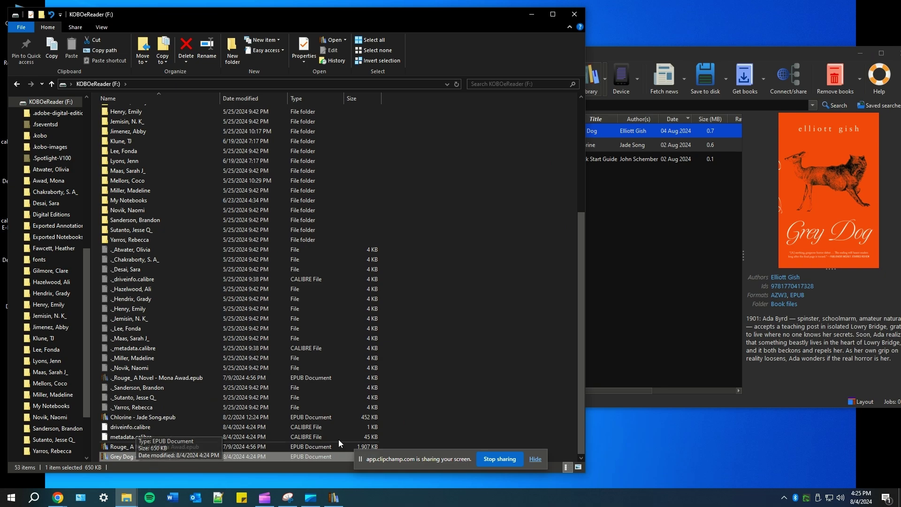
# Eject the KOBOeReader (F:) drive from the Explorer navigation pane.
pyautogui.scroll(3, 49, 187)
pyautogui.rightClick(49, 215)
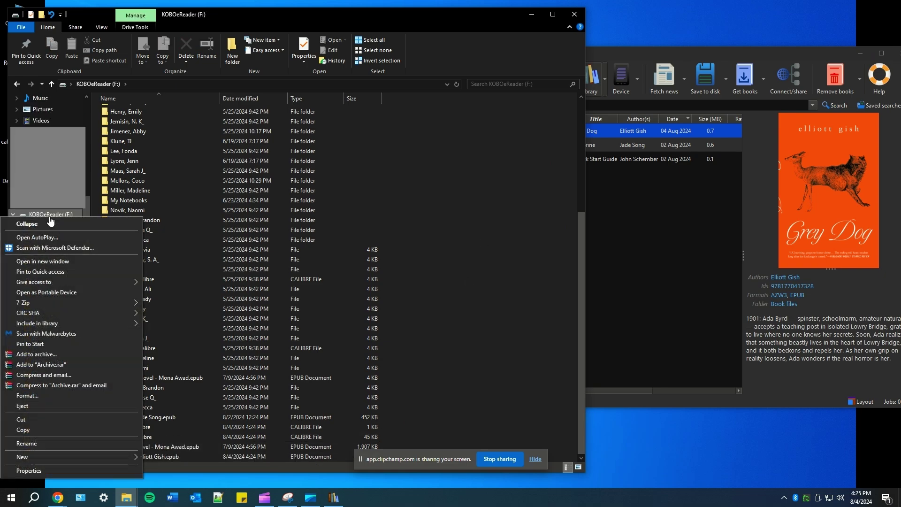
pyautogui.click(22, 406)
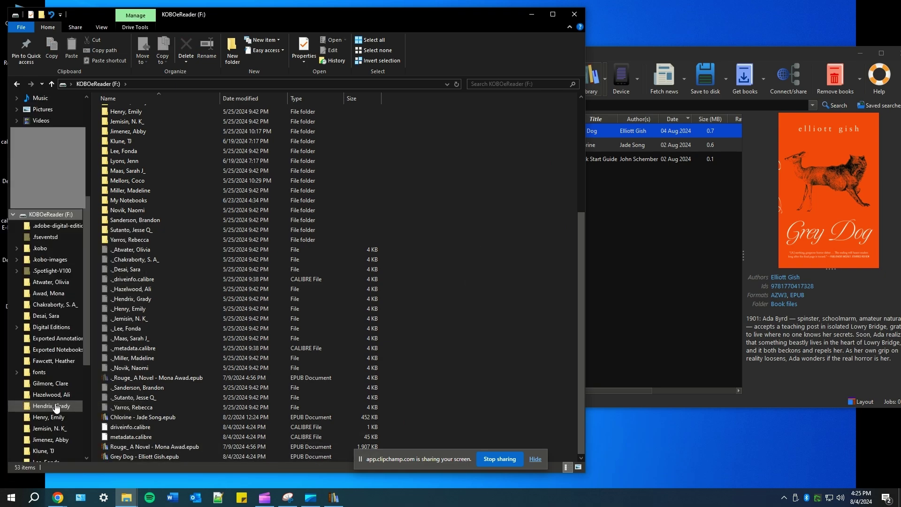